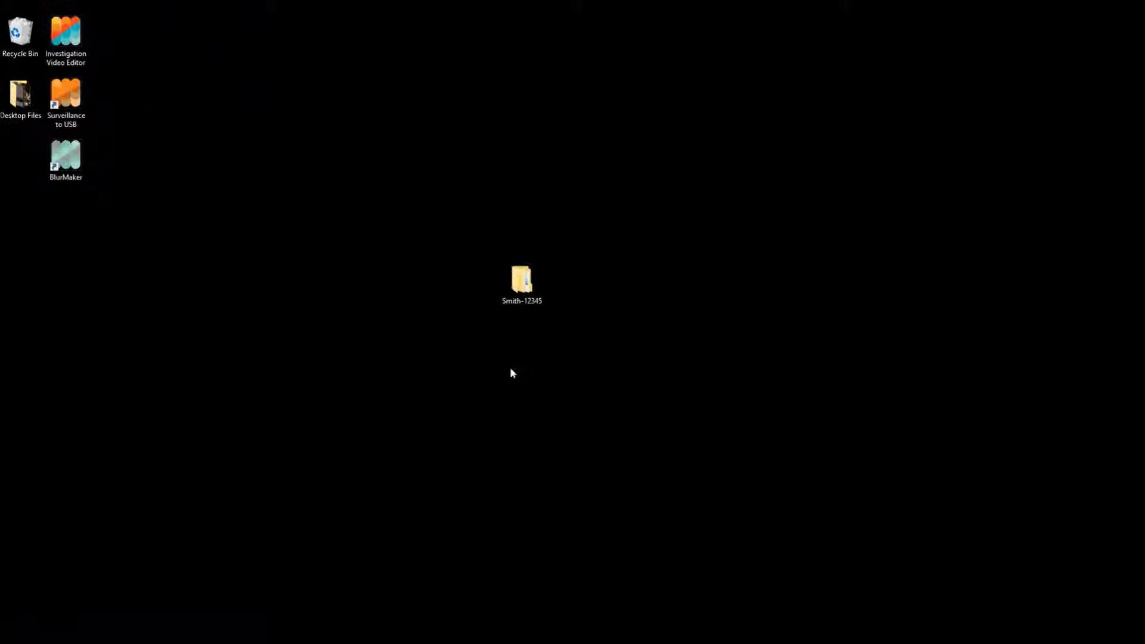
Step: Browse the case folder's subfolders 1 and 2 to see the Camera 1 and Camera 2 clips
click(522, 286)
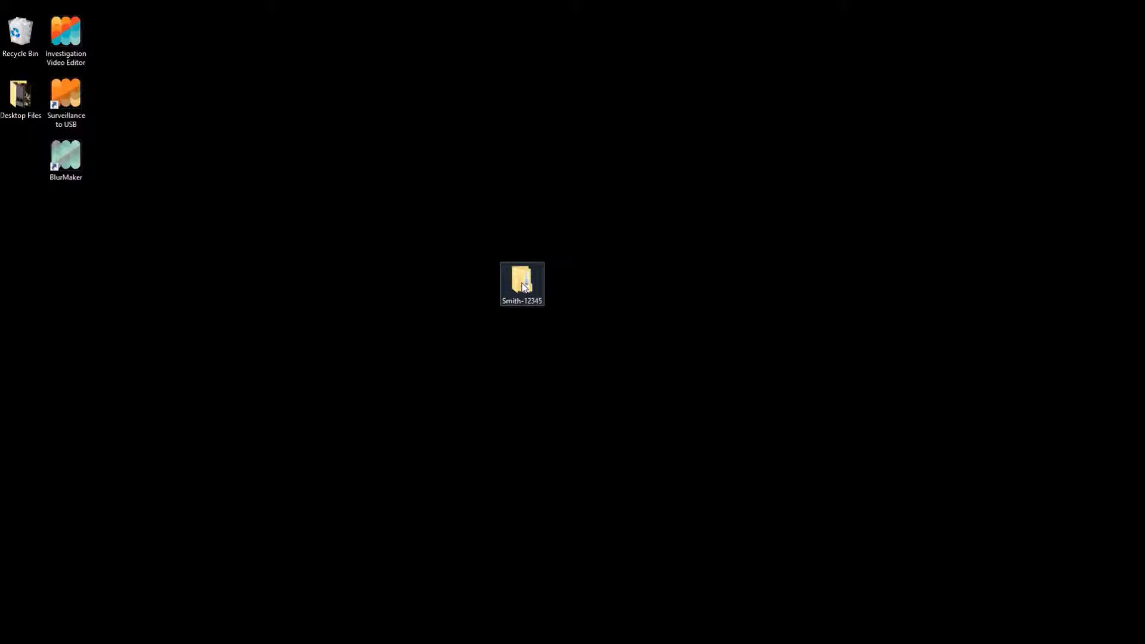
double_click(523, 286)
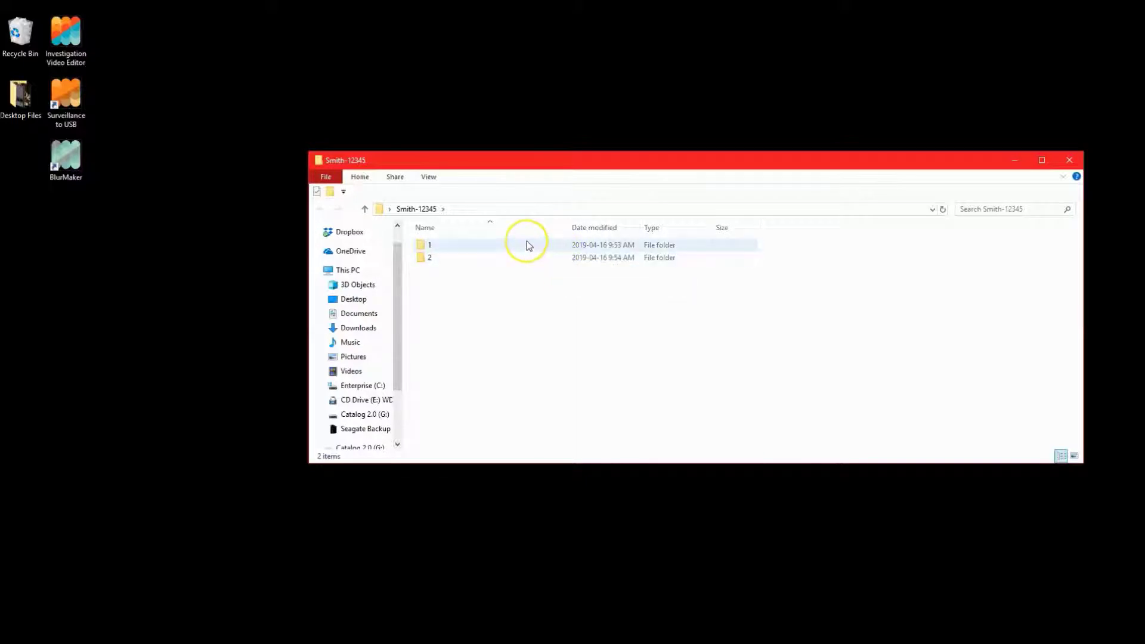
mouse_move(527, 241)
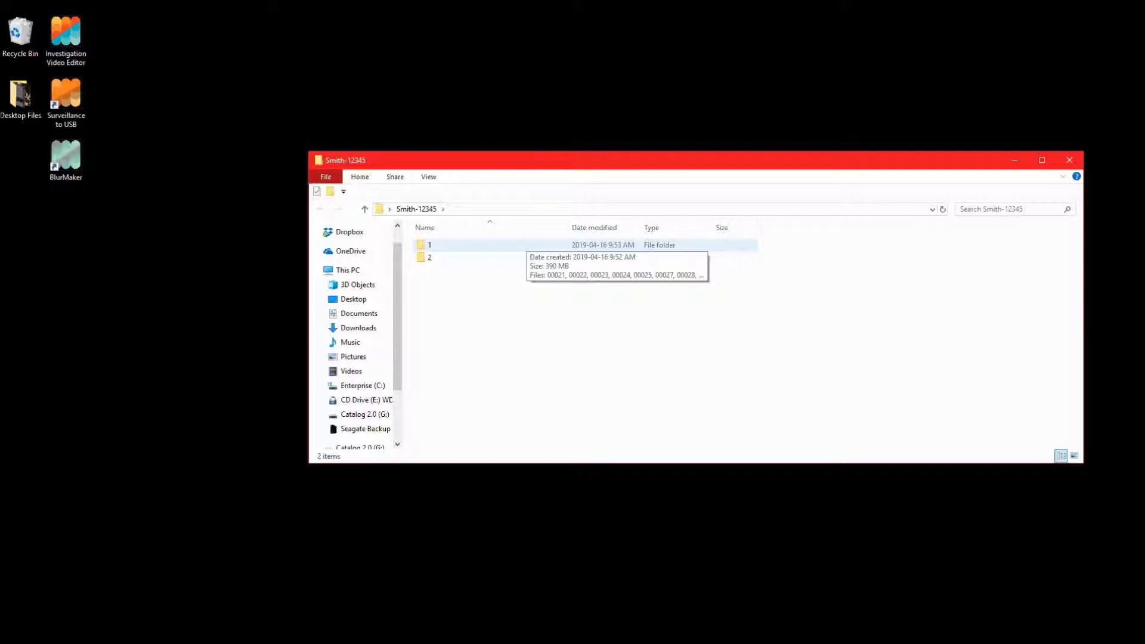
click(520, 245)
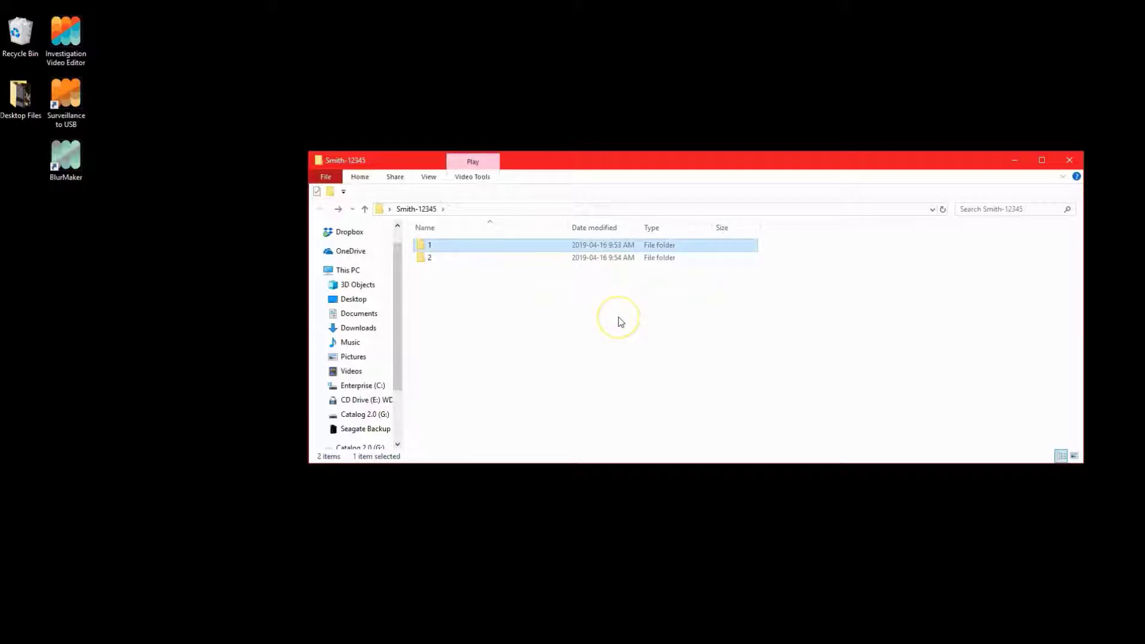
click(430, 245)
double_click(431, 245)
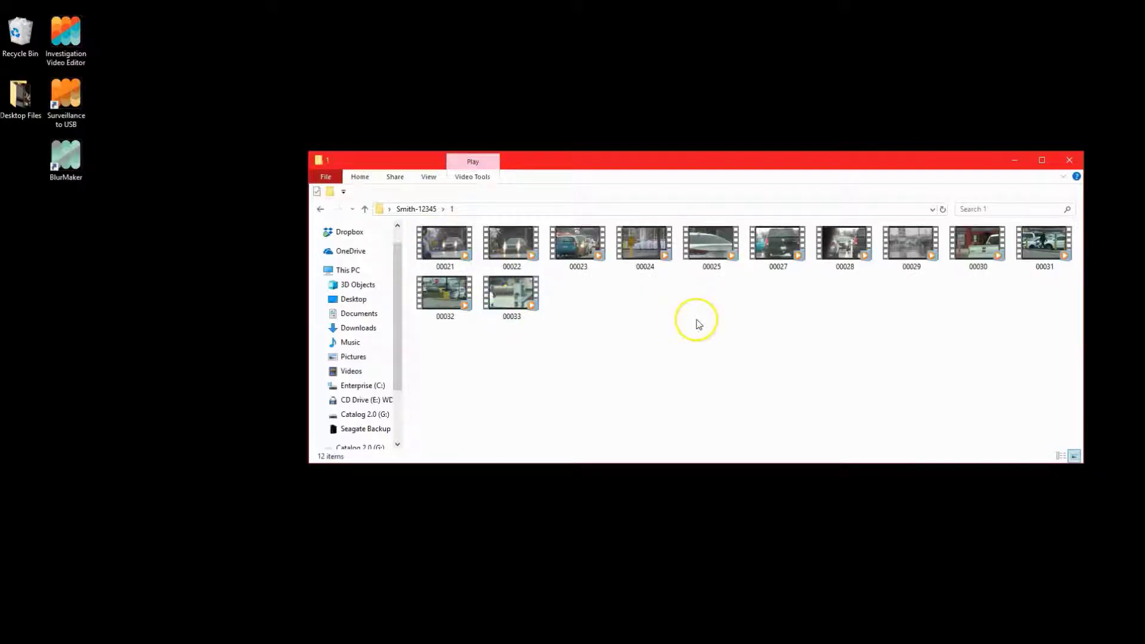
click(321, 209)
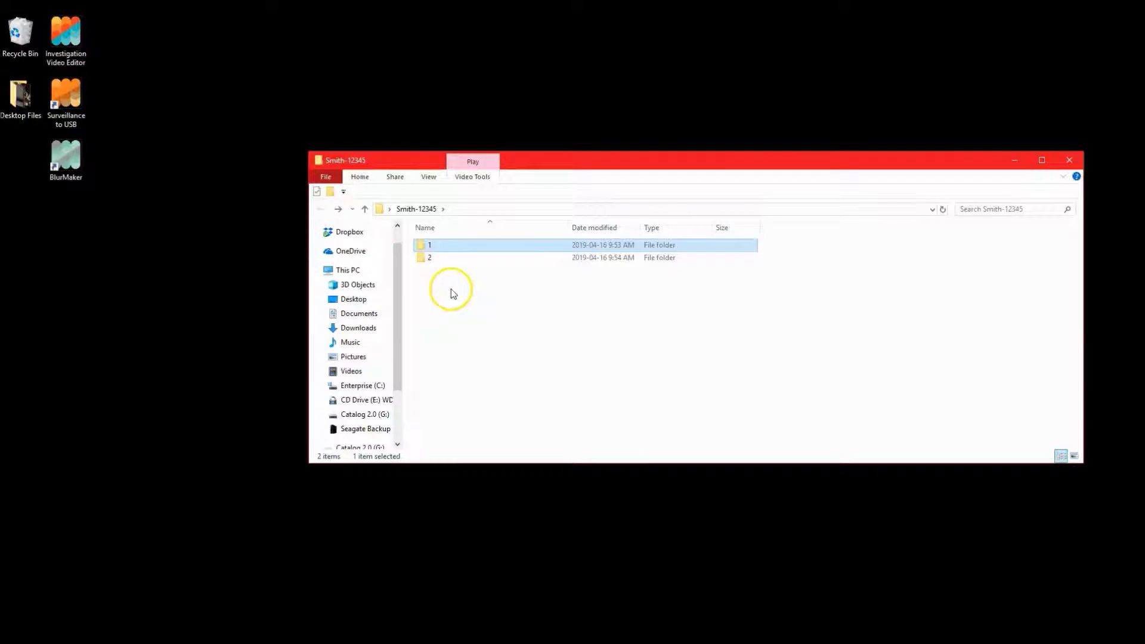
click(440, 259)
double_click(440, 259)
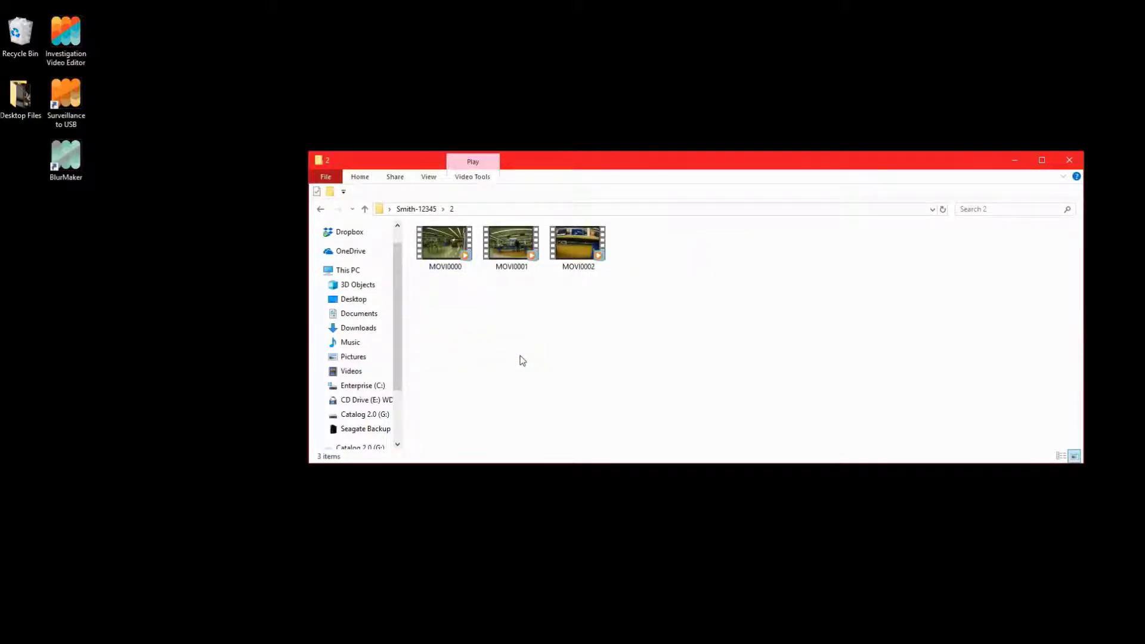
click(582, 282)
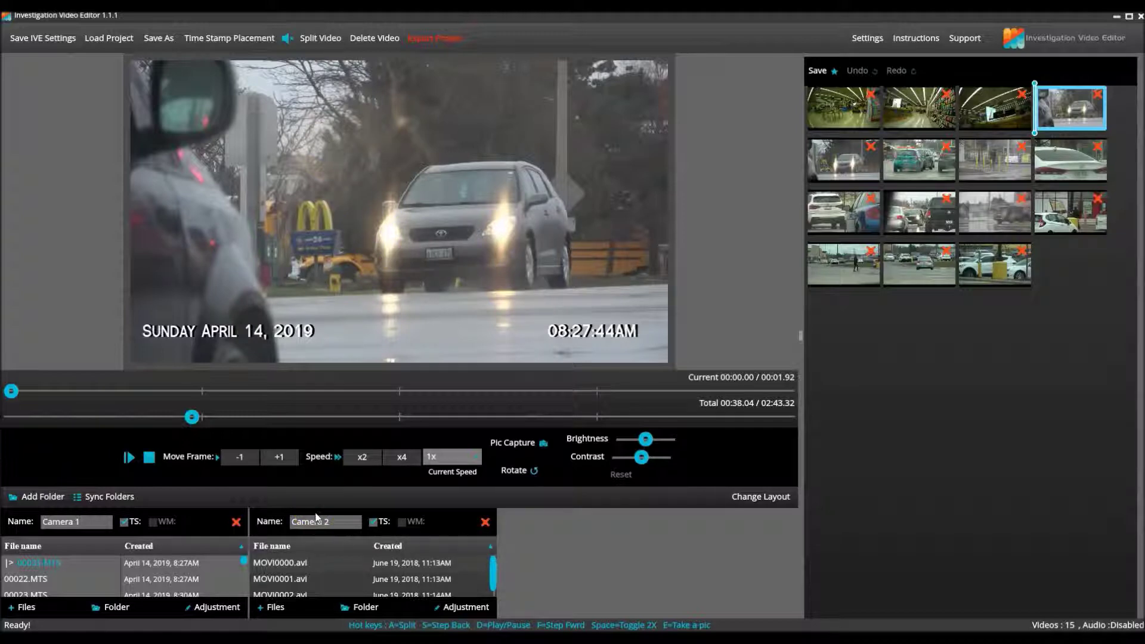
Step: Preview Camera 1 clip 00030.MTS in the editor and scrub forward to about 10:33 AM
click(360, 607)
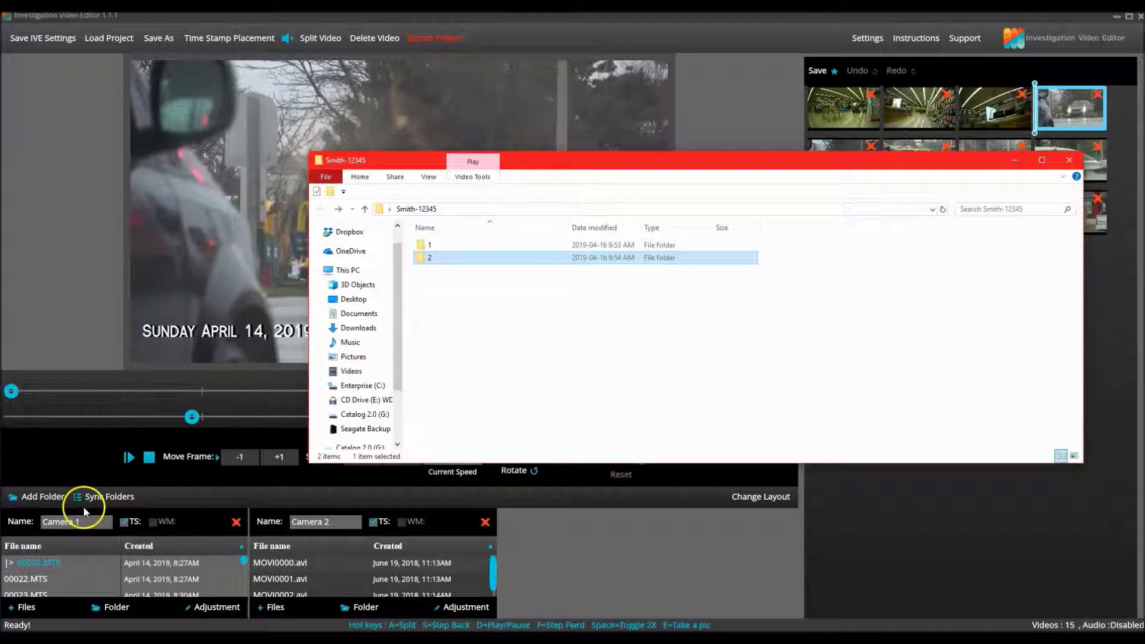
click(425, 257)
click(1014, 161)
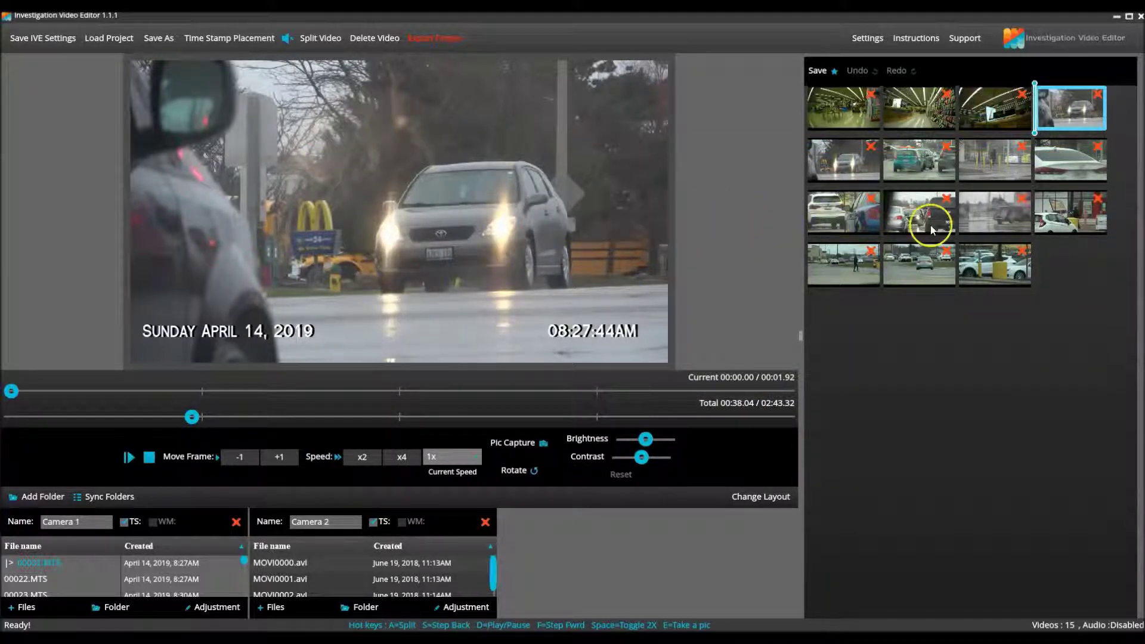
click(1065, 215)
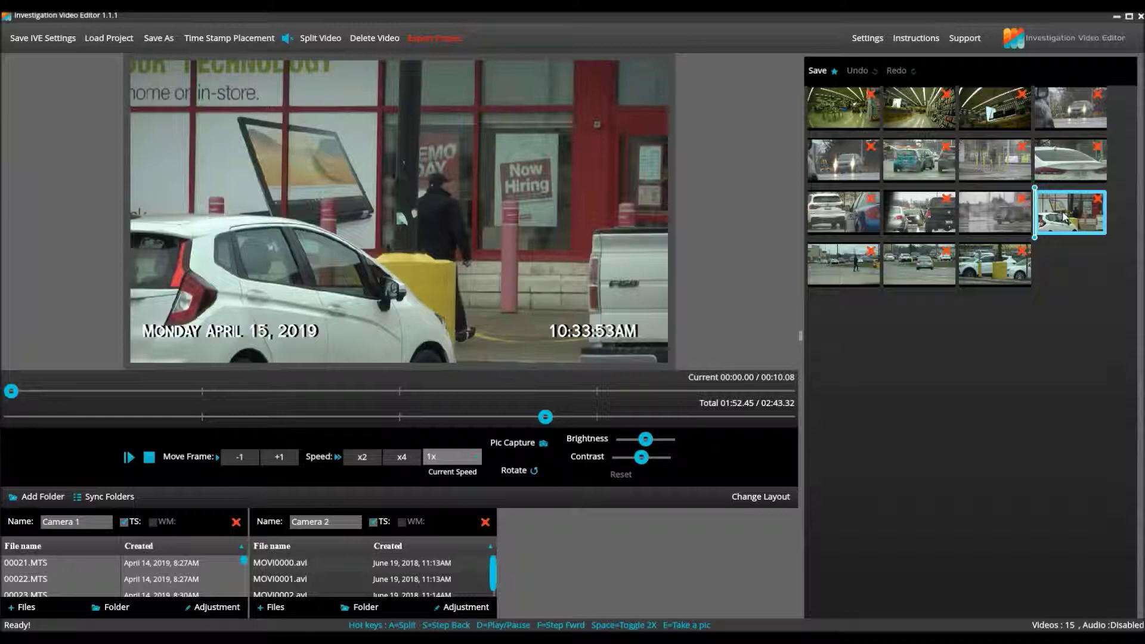
click(1068, 224)
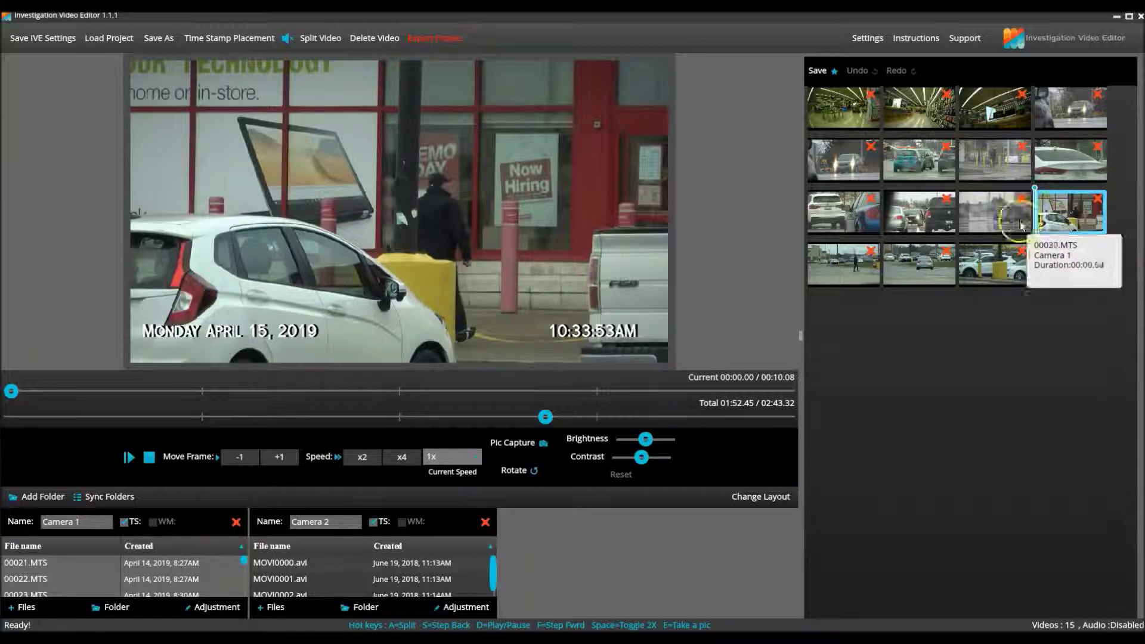
drag(12, 393, 441, 392)
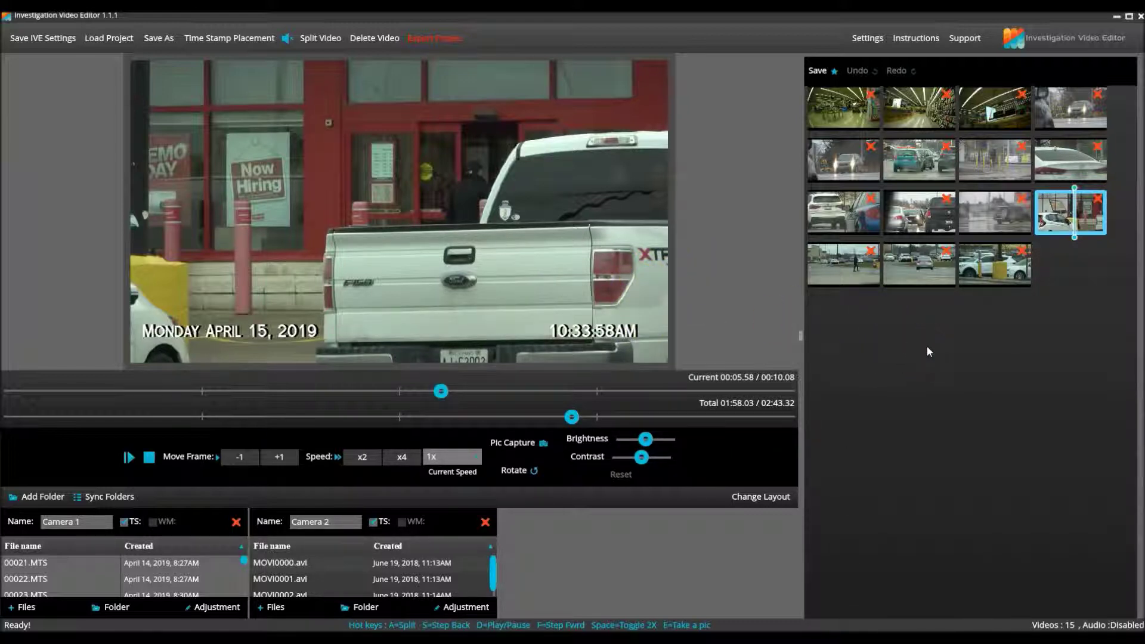
Step: Play Camera 2 clip MOVI0000.avi (June 19, 2018), then view clip RECO0005 in a separate player
double_click(268, 580)
double_click(270, 564)
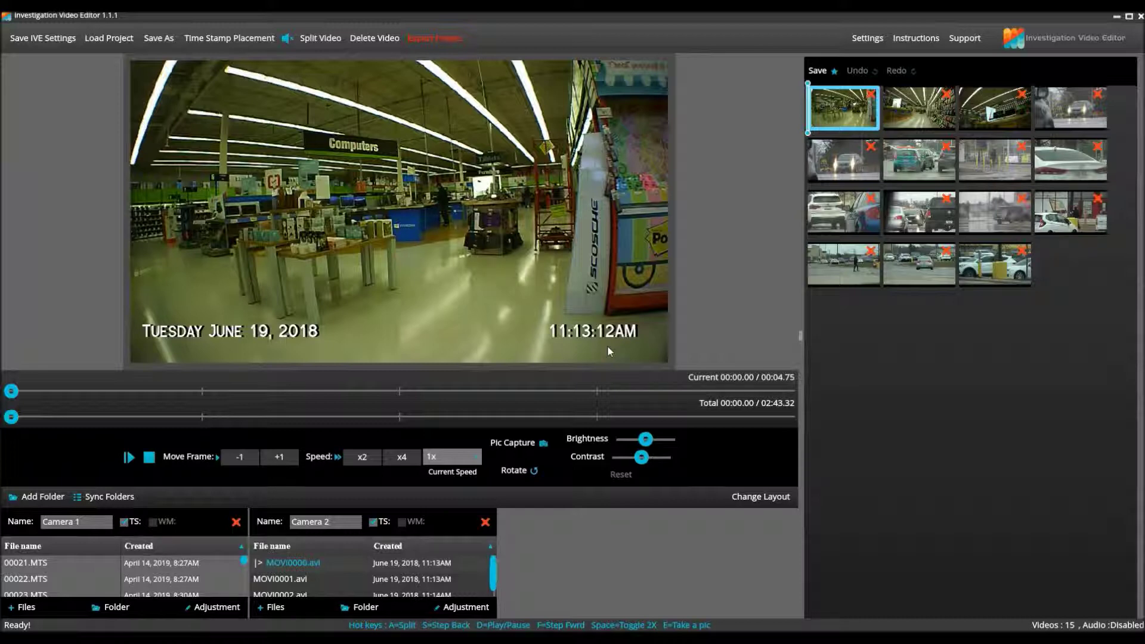
click(603, 369)
click(387, 353)
click(484, 337)
mouse_move(503, 292)
mouse_down()
mouse_move(625, 301)
mouse_move(594, 332)
mouse_up()
click(586, 311)
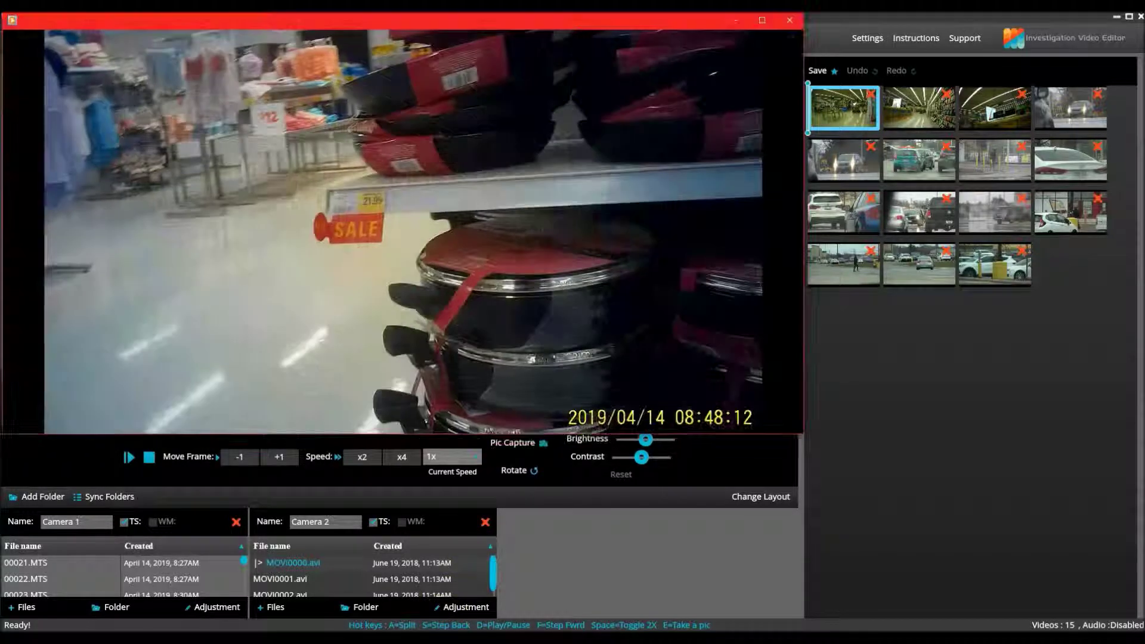
click(946, 510)
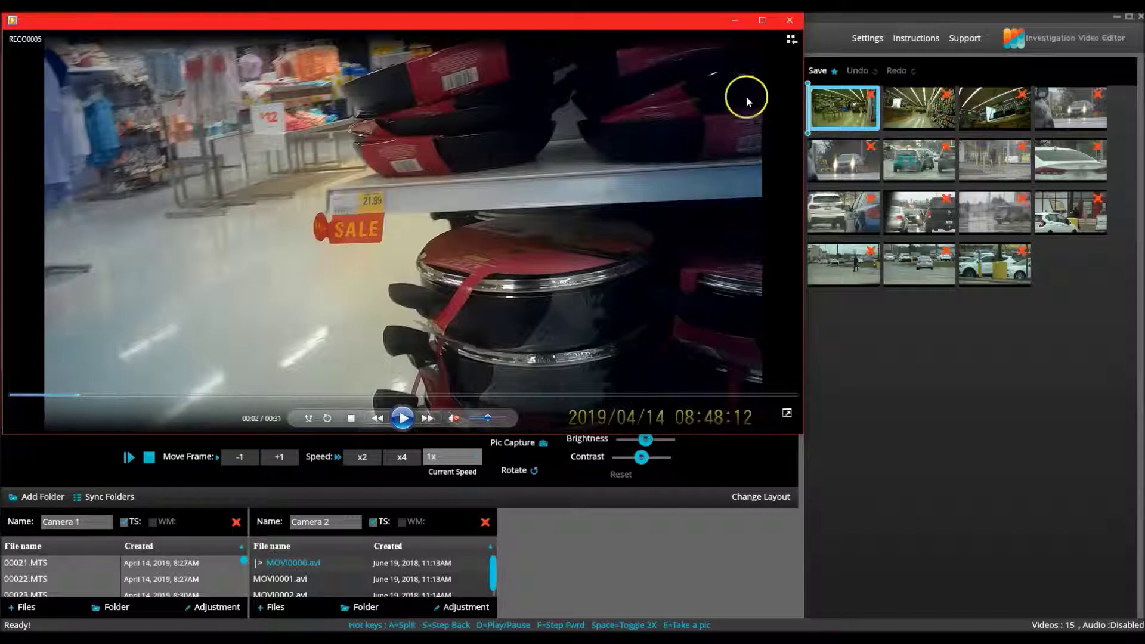
click(734, 21)
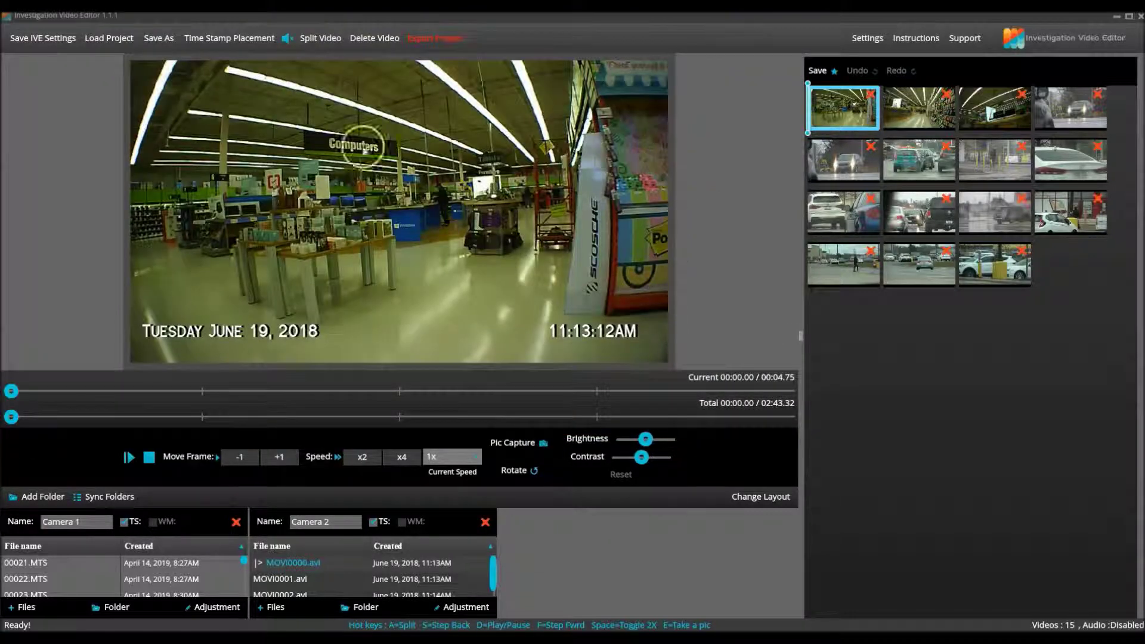
click(212, 40)
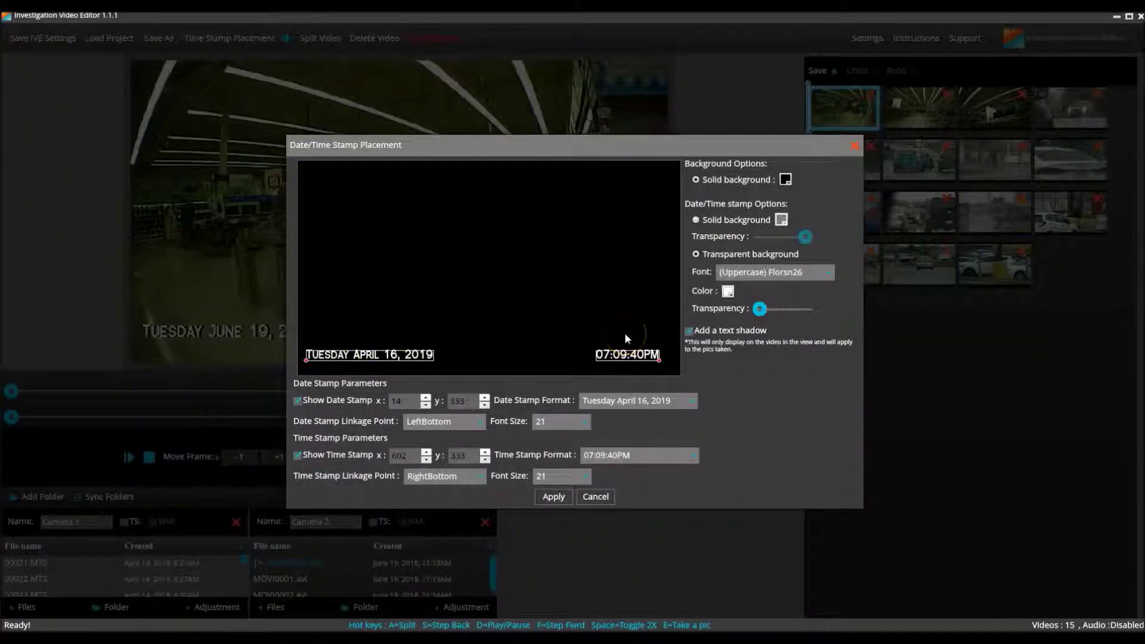
Step: Close the Date/Time Stamp Placement dialog to show MOVI0000 stamped June 19, 2018 11:13:12AM
click(854, 146)
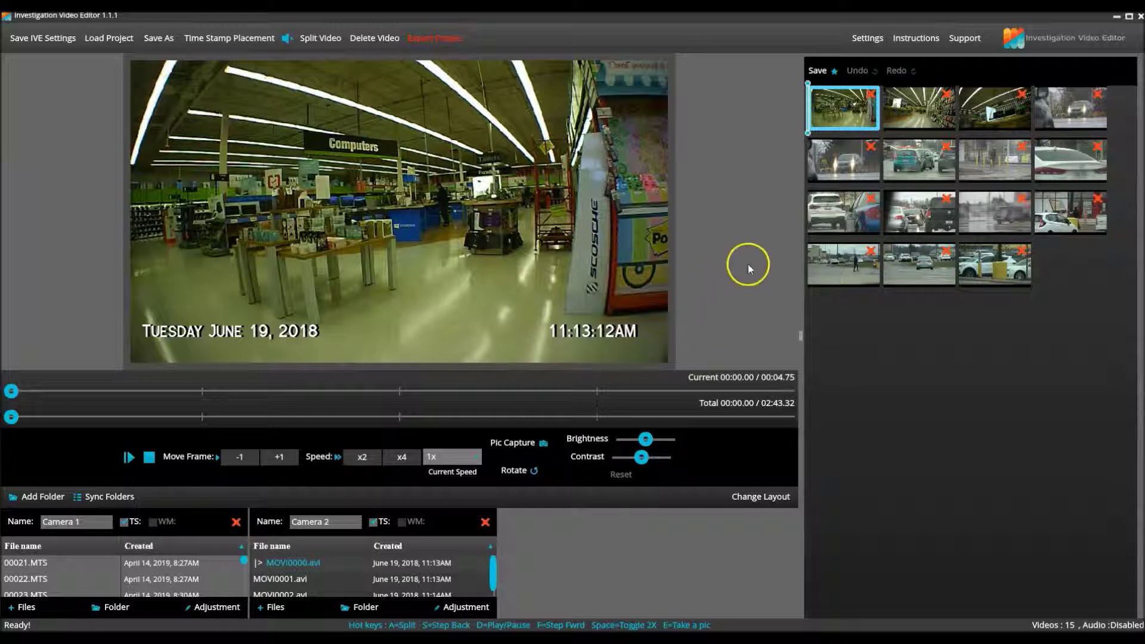
Step: Compare clip 30 (April 15, 2019) with Camera 2 clips MOVI0000–MOVI0002, still dated June 2018
click(1063, 213)
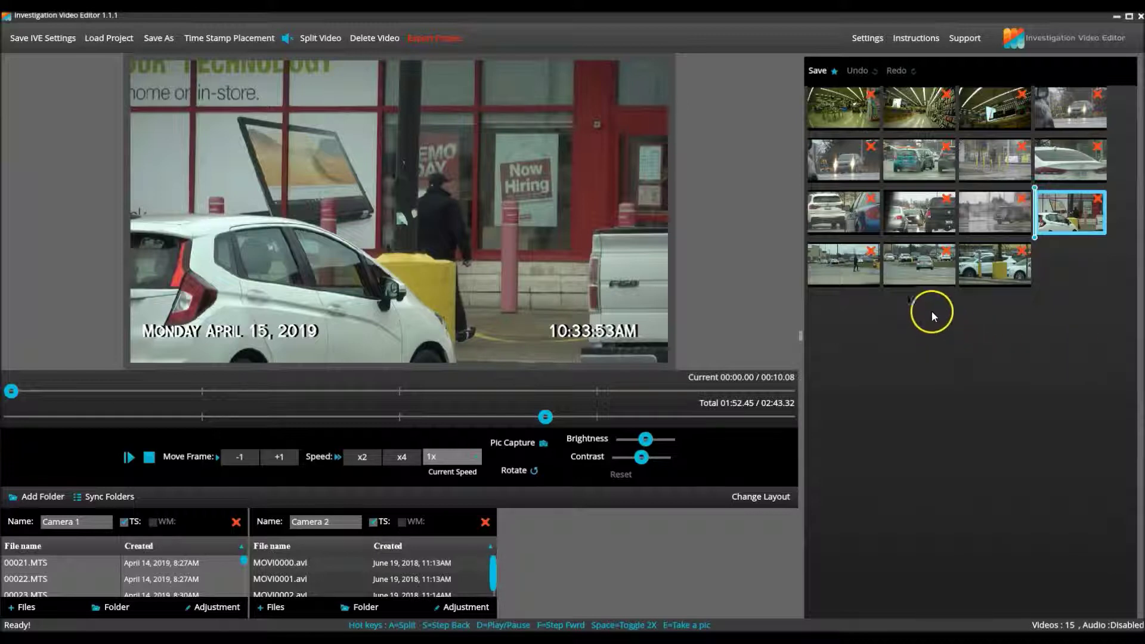
click(854, 113)
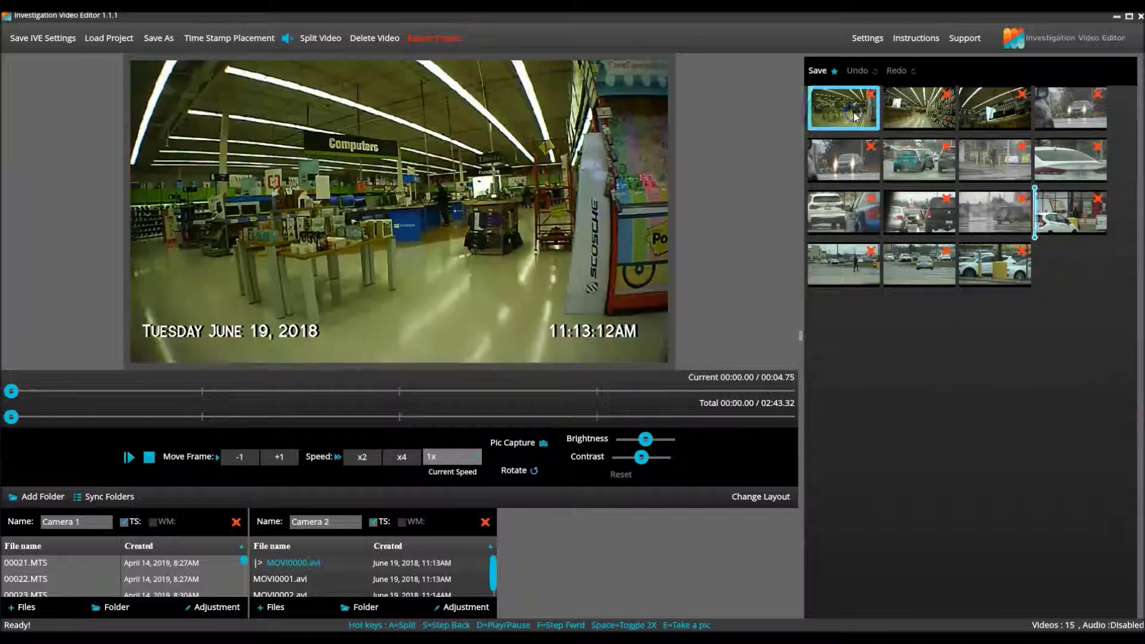
click(921, 110)
click(1004, 111)
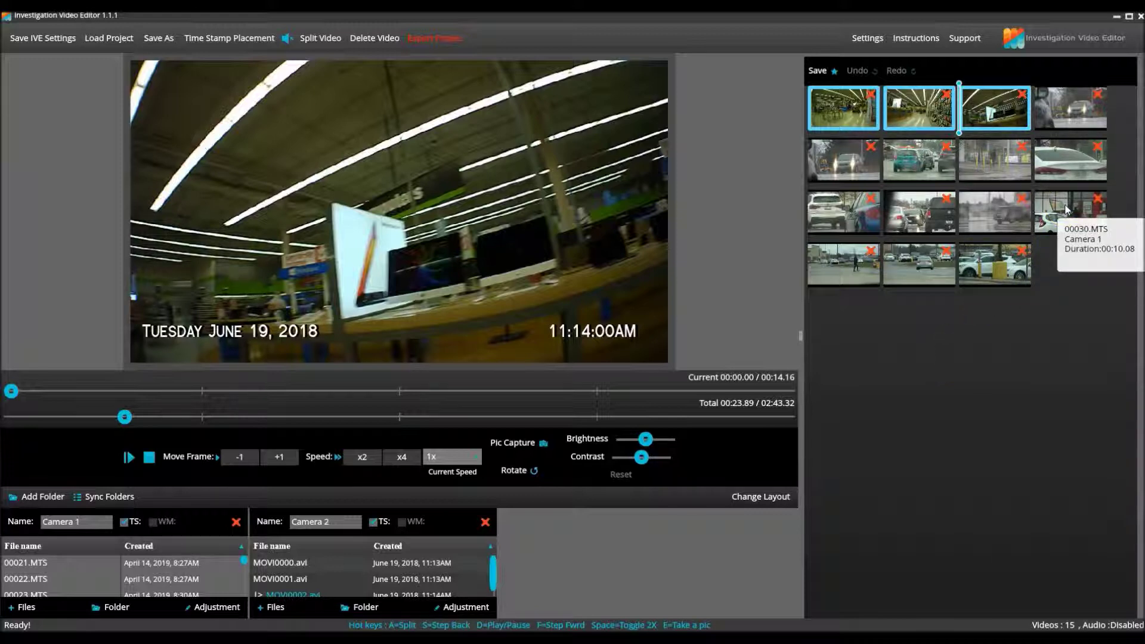
click(951, 329)
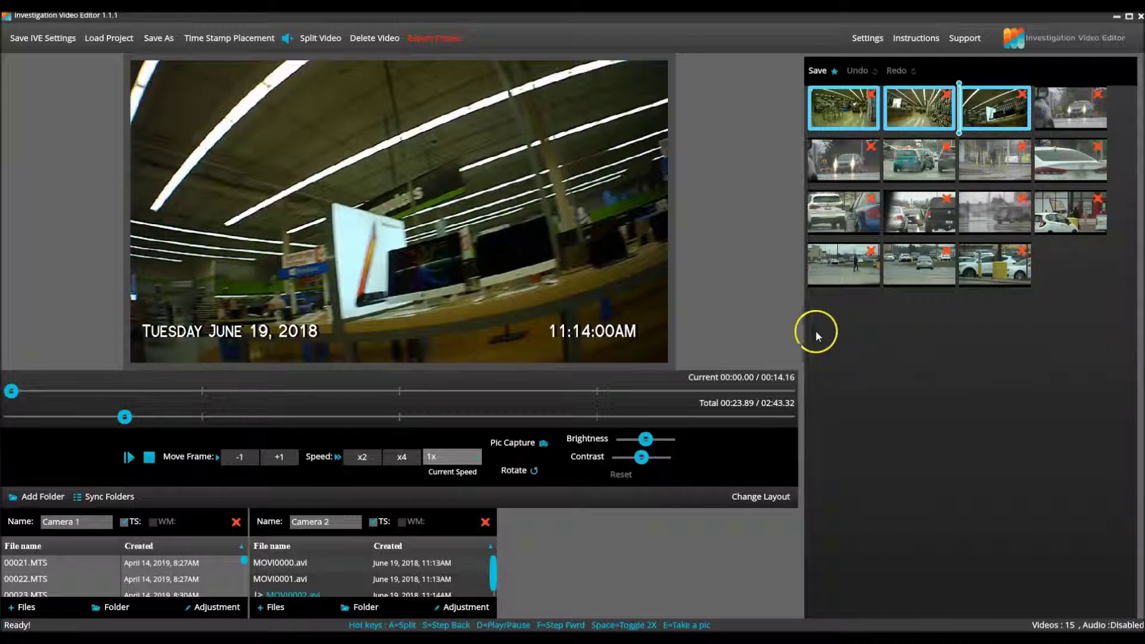
click(467, 612)
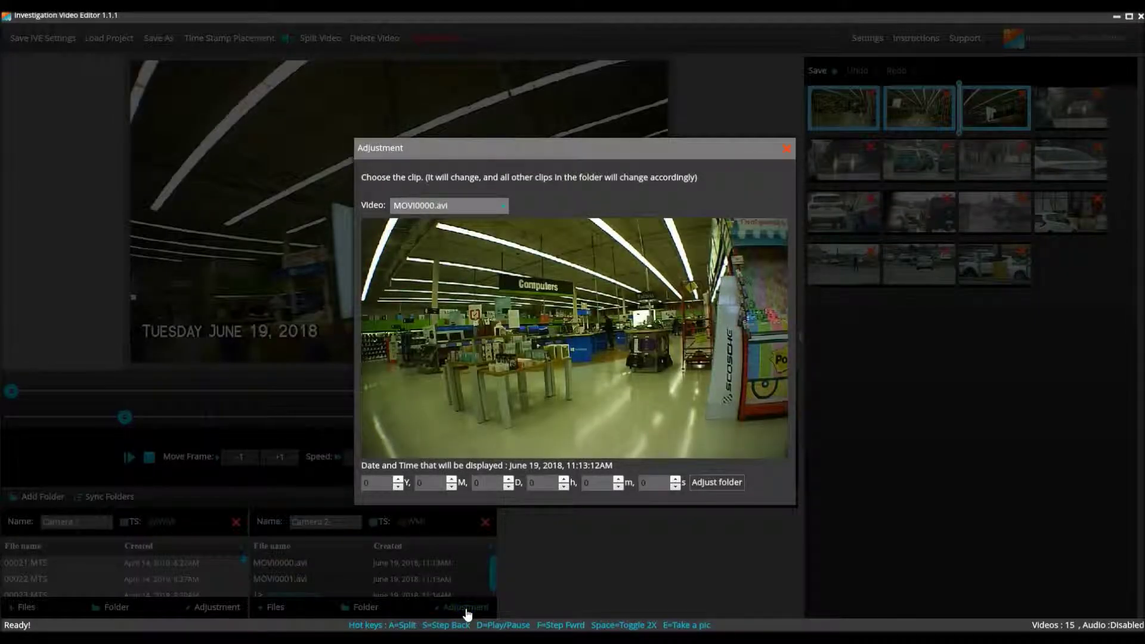
Step: Offset Camera 2's date by +1 year and -2 months, stepping the day back to April 15
click(472, 568)
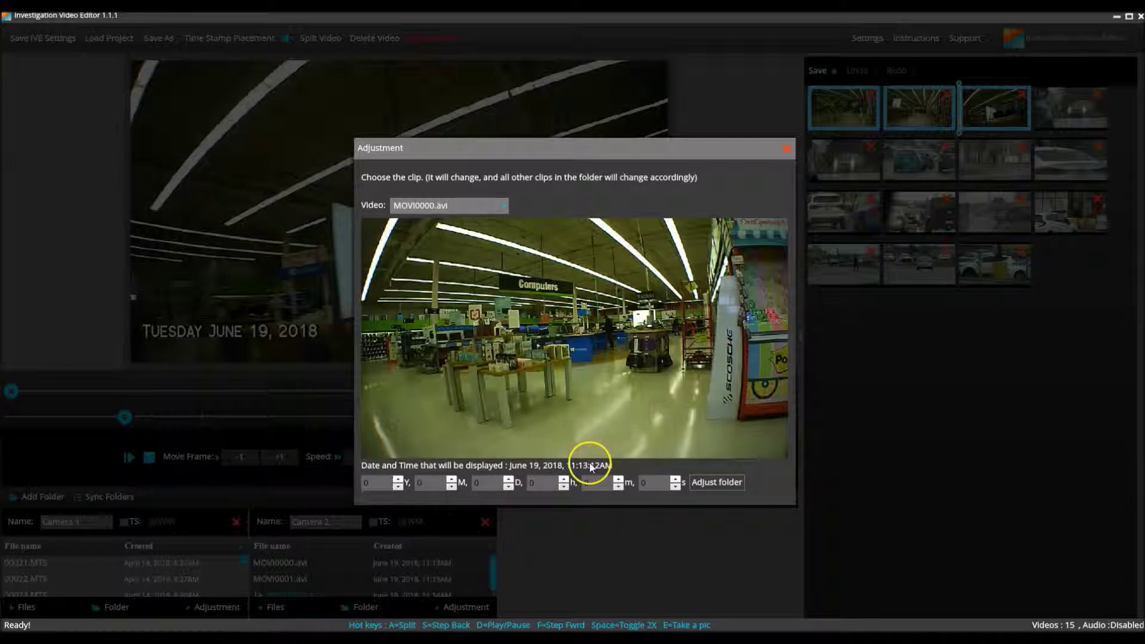
click(398, 479)
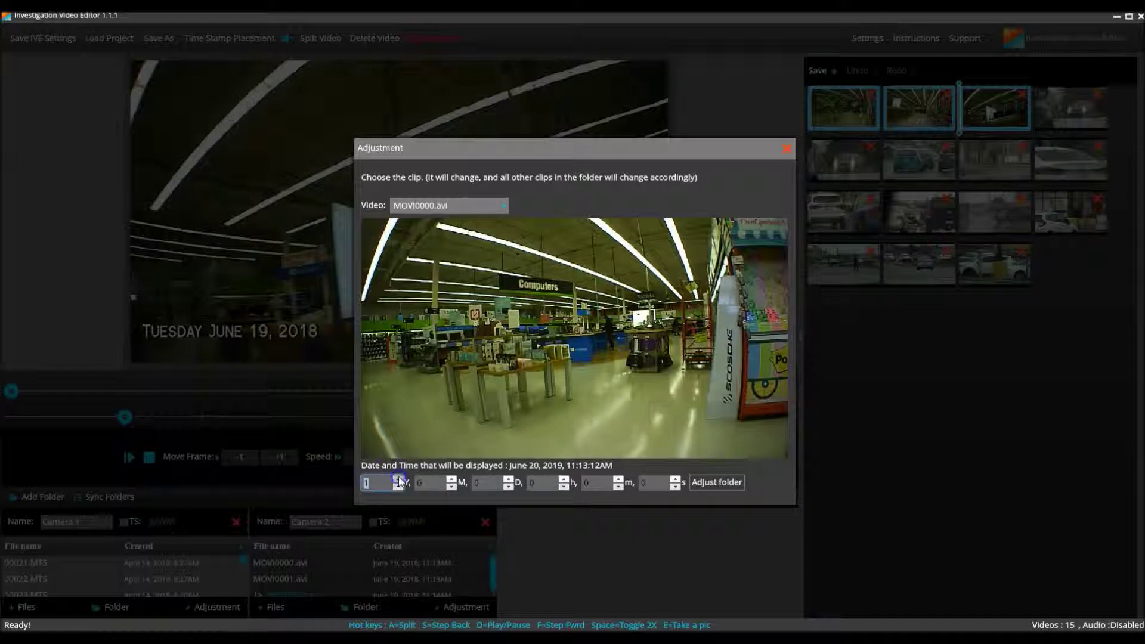
click(454, 488)
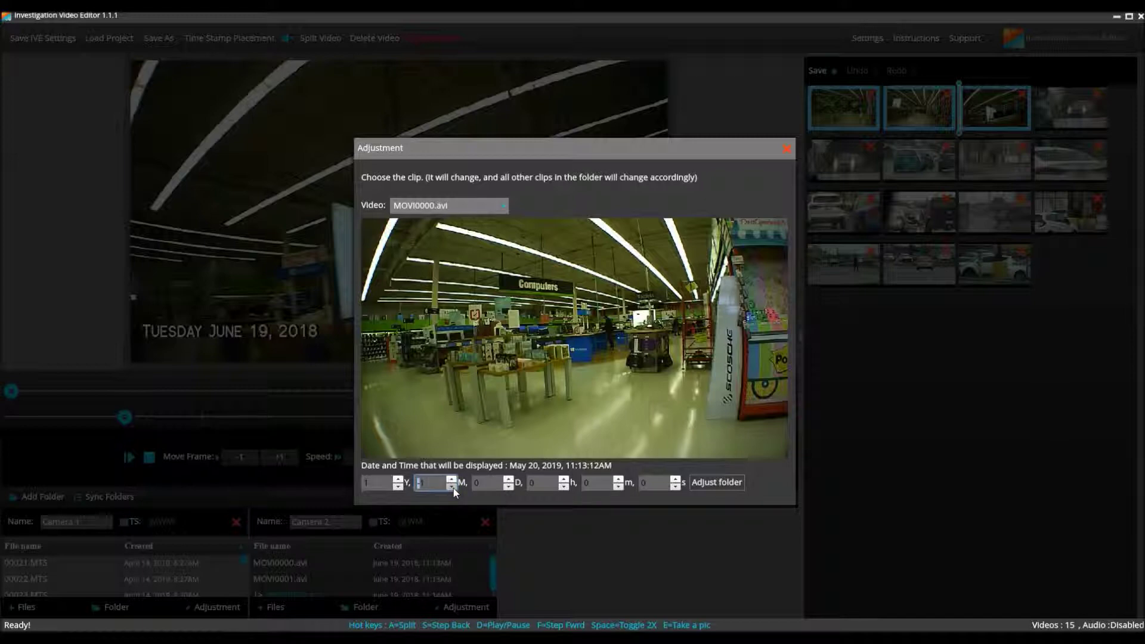
click(454, 488)
click(511, 487)
click(510, 487)
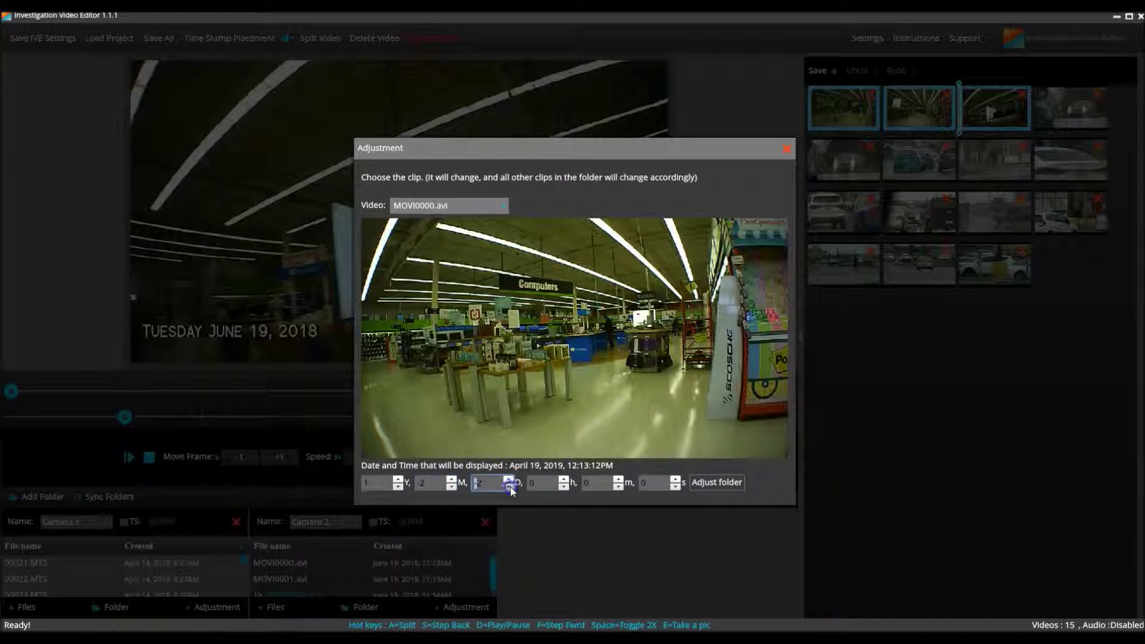
click(510, 487)
click(510, 487)
click(510, 487)
click(510, 487)
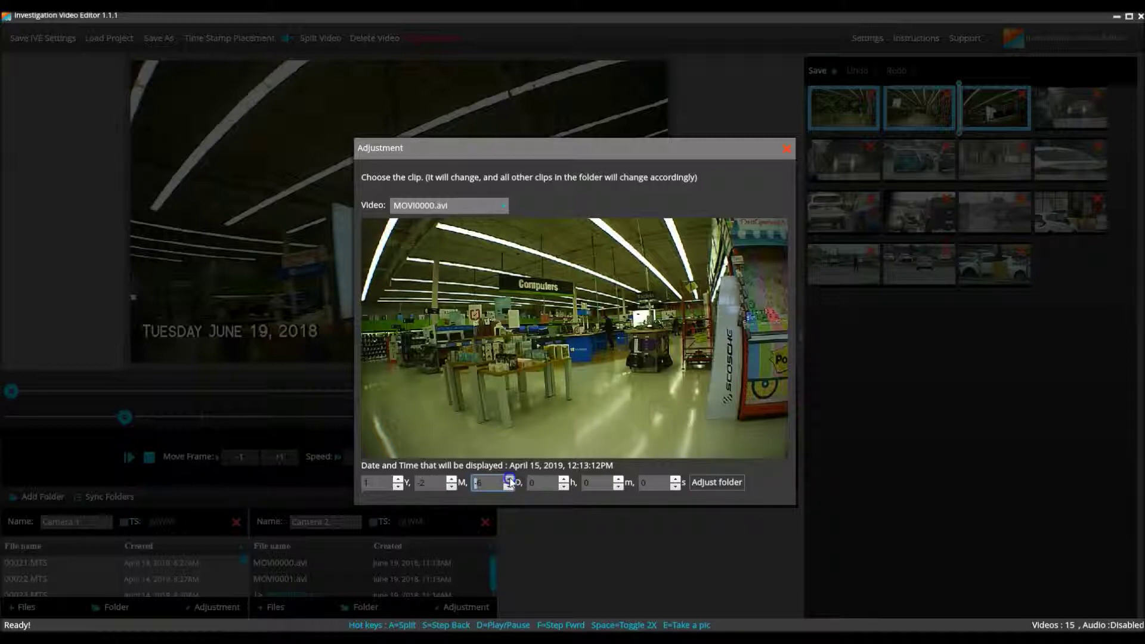
Step: Set the time offsets to reach 10:35:12AM and apply the adjustment to the Camera 2 folder
click(565, 487)
click(564, 487)
click(565, 487)
click(564, 480)
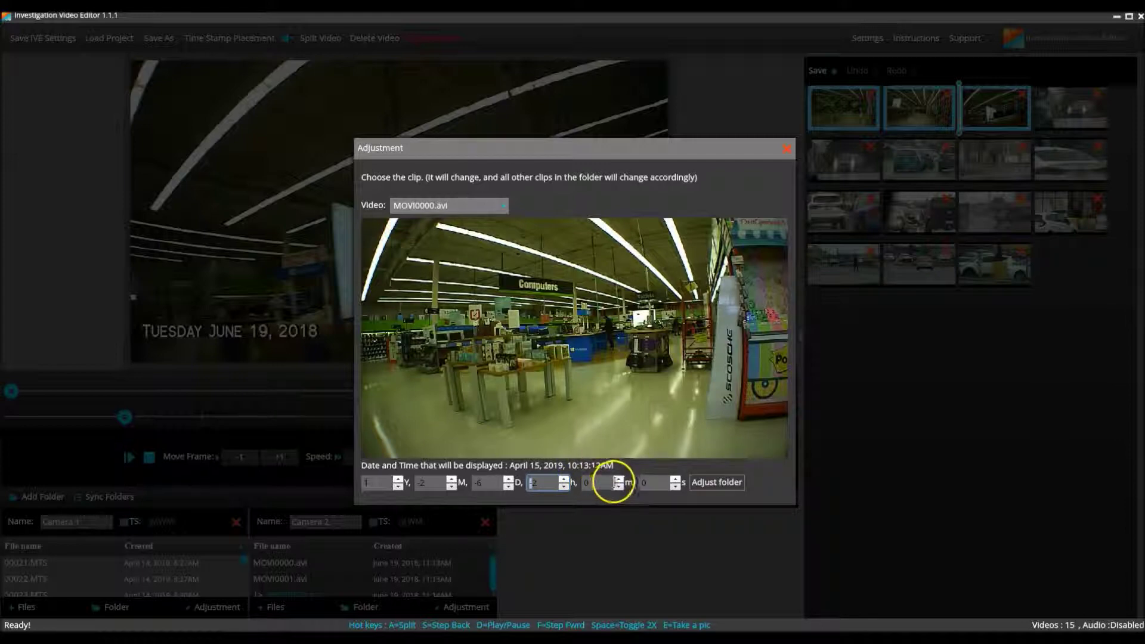
click(618, 480)
click(618, 480)
click(618, 480)
click(618, 479)
click(619, 480)
click(618, 480)
click(619, 480)
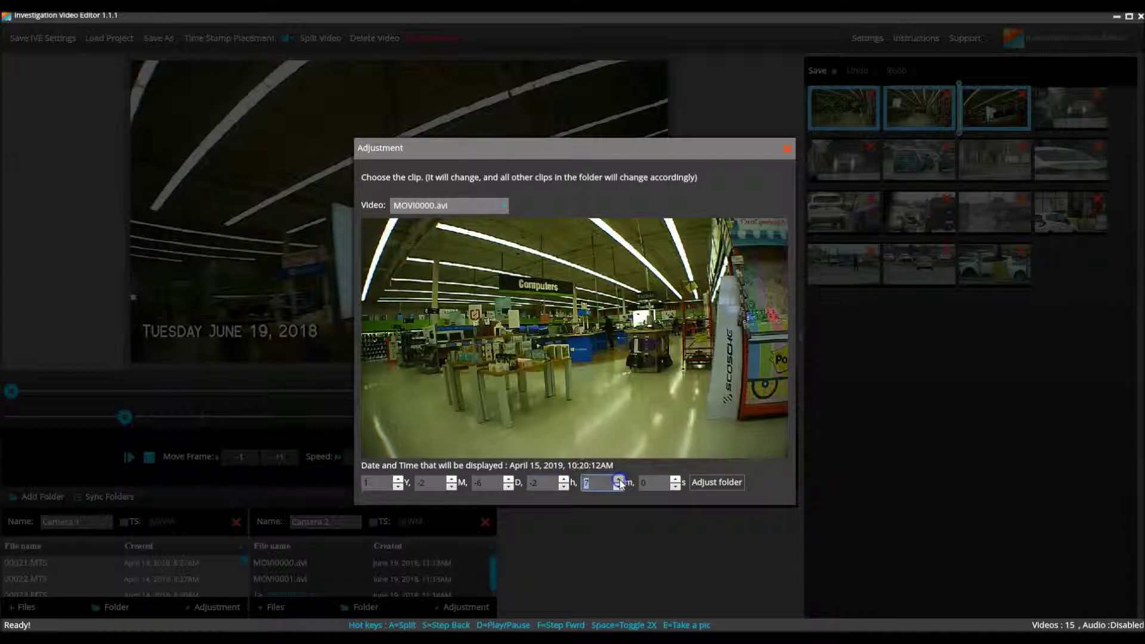
click(619, 479)
click(618, 480)
click(618, 480)
click(619, 479)
click(619, 480)
click(619, 480)
click(619, 479)
click(619, 480)
click(618, 480)
click(619, 480)
click(619, 479)
click(619, 480)
click(618, 480)
click(619, 479)
click(714, 484)
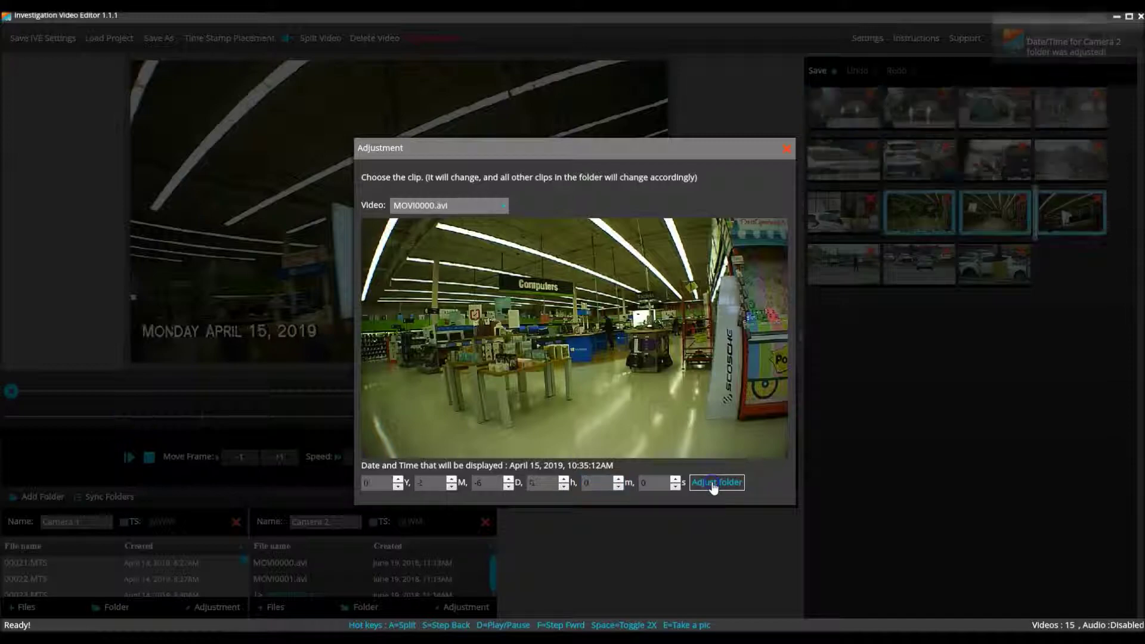
Step: Close the Adjustment window and scrub clip 30 to around 10:34 AM
click(787, 147)
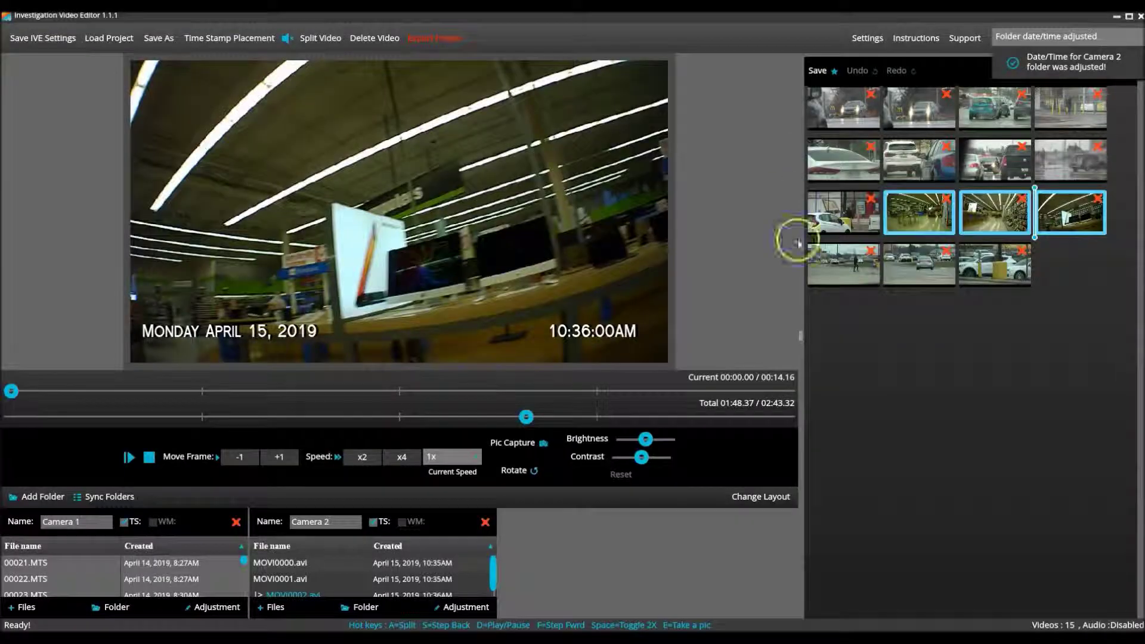
click(846, 216)
drag(12, 392, 729, 388)
Step: Scrub the re-dated Camera 2 clips and the next parking-lot clip, reaching 10:49:13AM
mouse_move(923, 210)
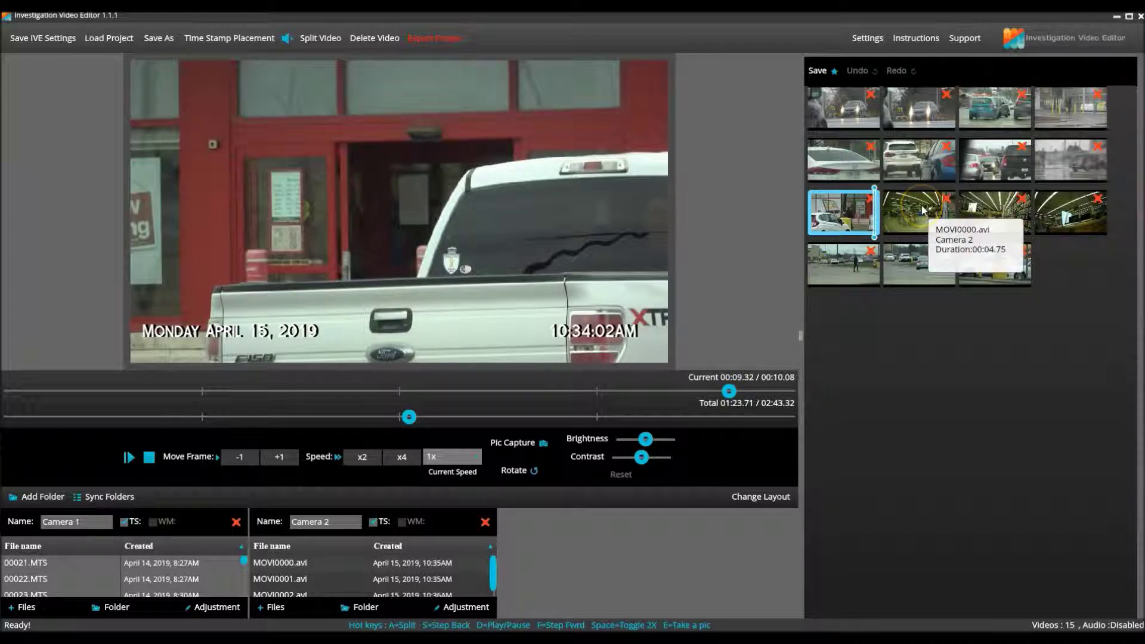
click(924, 210)
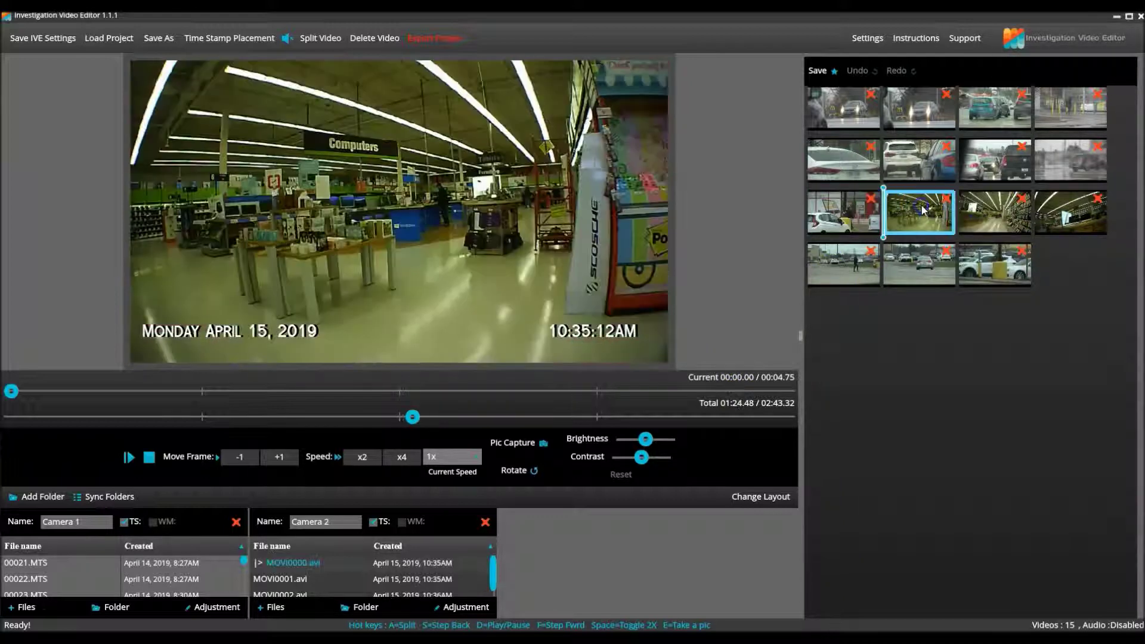
drag(12, 391, 560, 394)
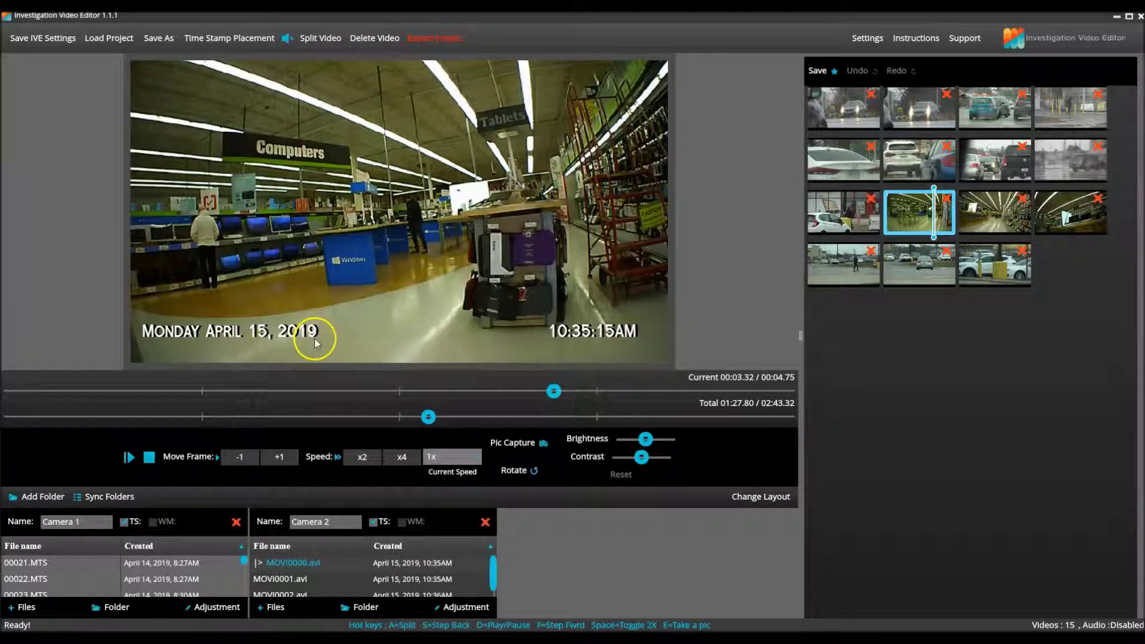
drag(554, 392, 661, 392)
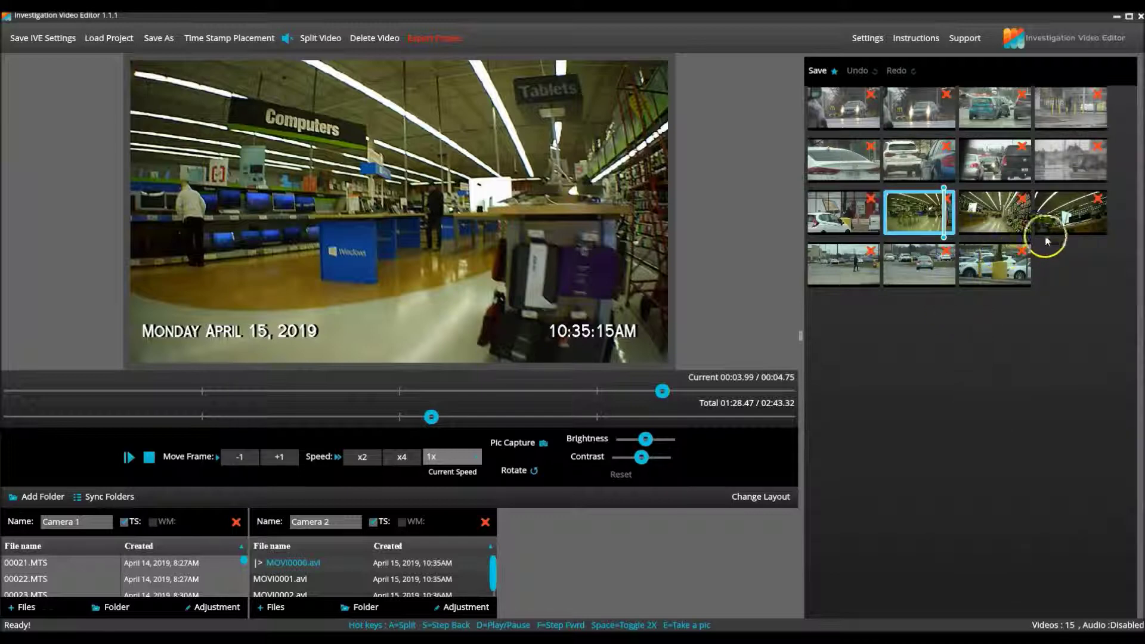
click(1068, 234)
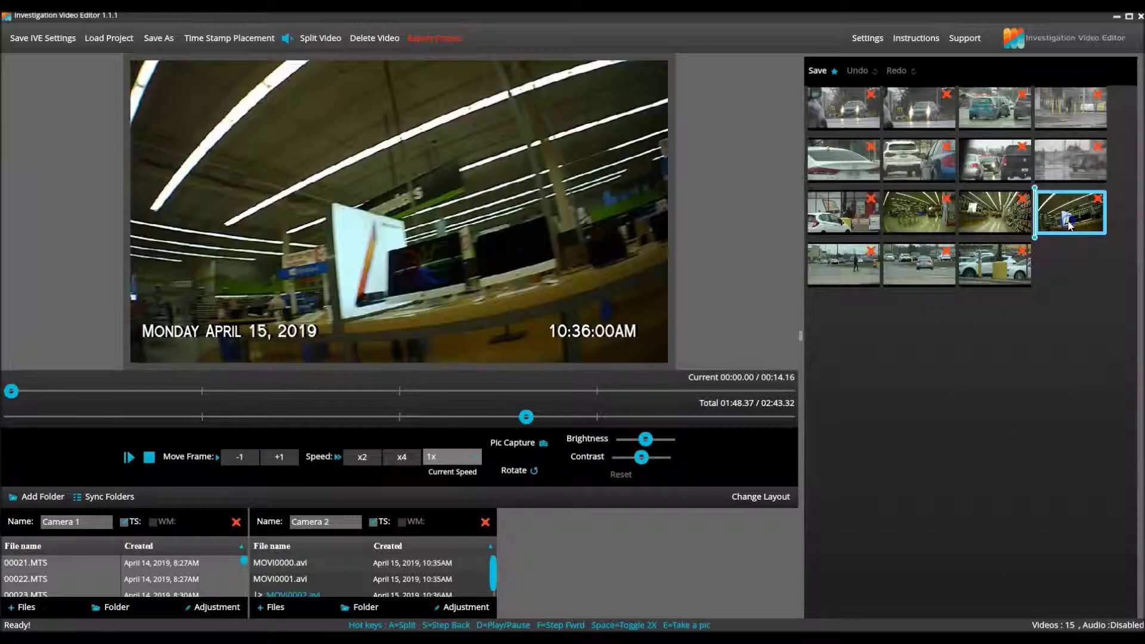
click(842, 266)
drag(11, 392, 382, 412)
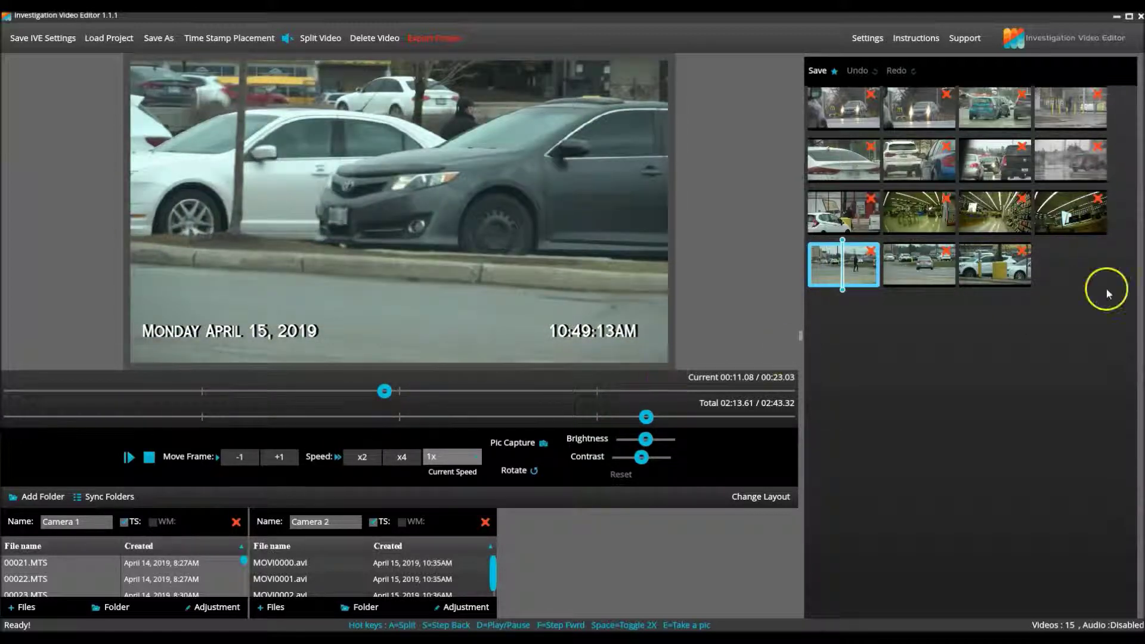